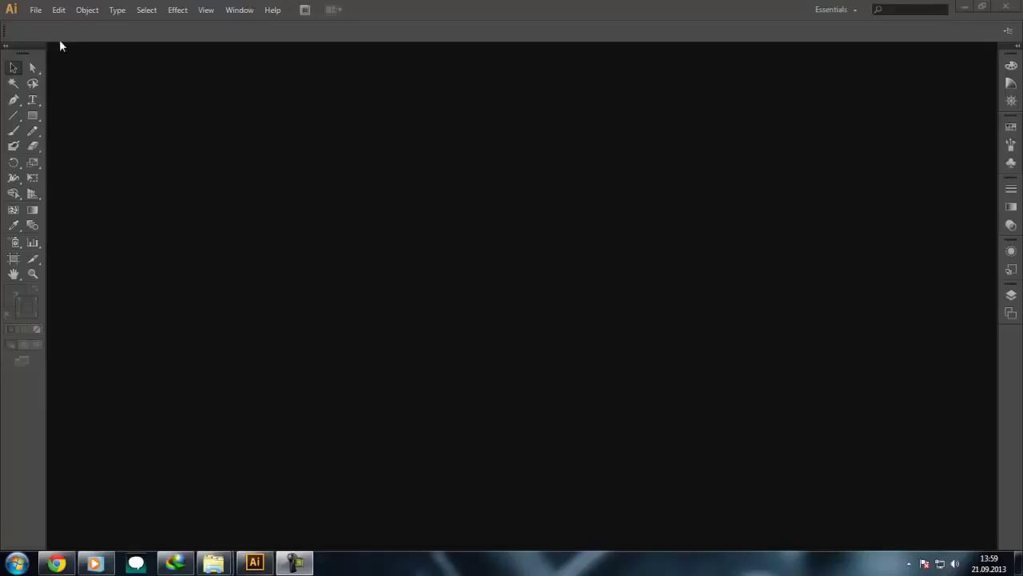
- Open the File menu in the empty Illustrator workspace
{"action": "left_click", "coordinate": [44, 13]}
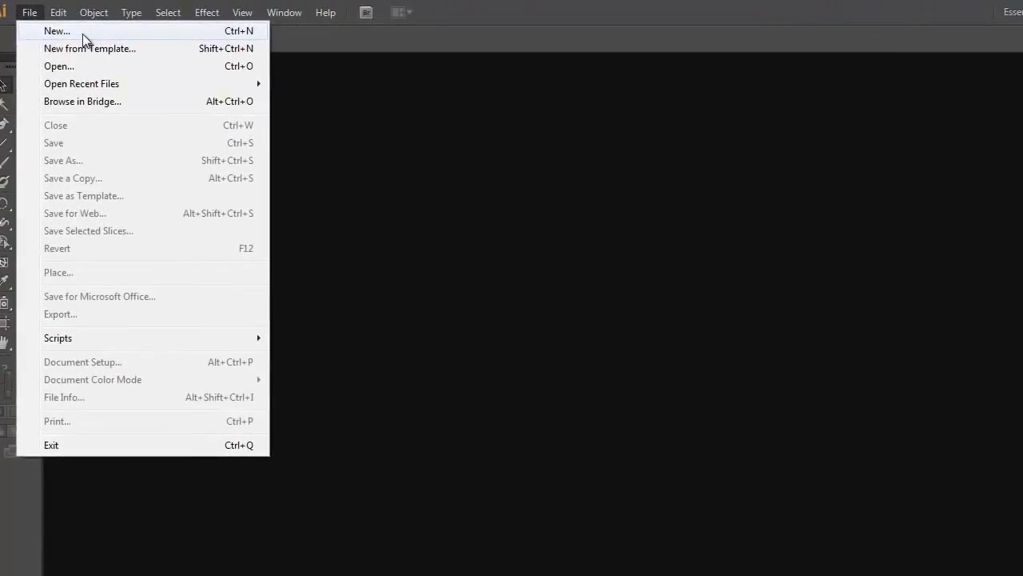
- Start a new document and name it 'İlk Illustrator Dökümanım' in place of Untitled-1
{"action": "left_click", "coordinate": [258, 36]}
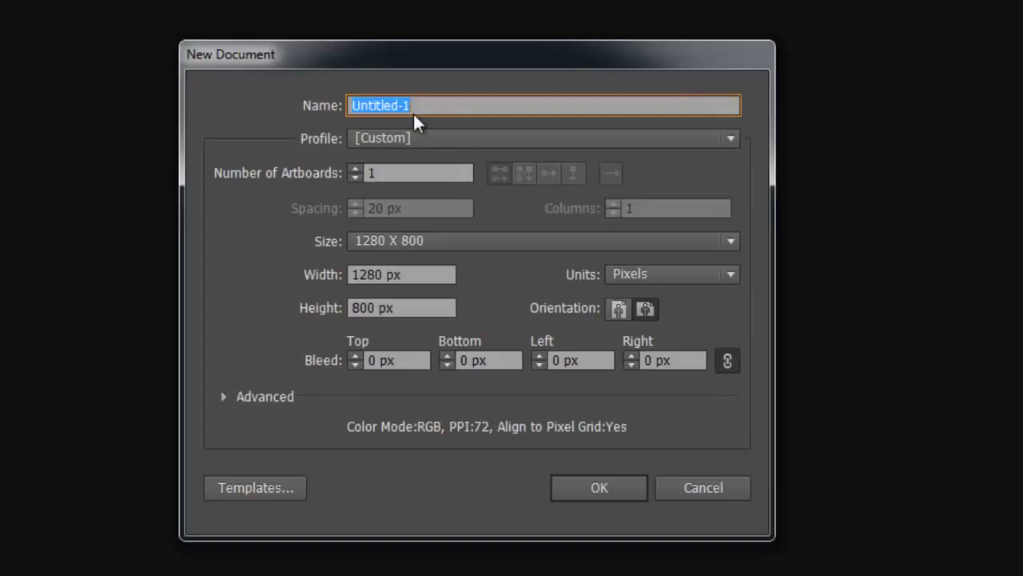
{"action": "left_click_drag", "start_coordinate": [446, 112], "coordinate": [303, 108]}
{"action": "type", "text": "IkIllustrator Dökümanım"}
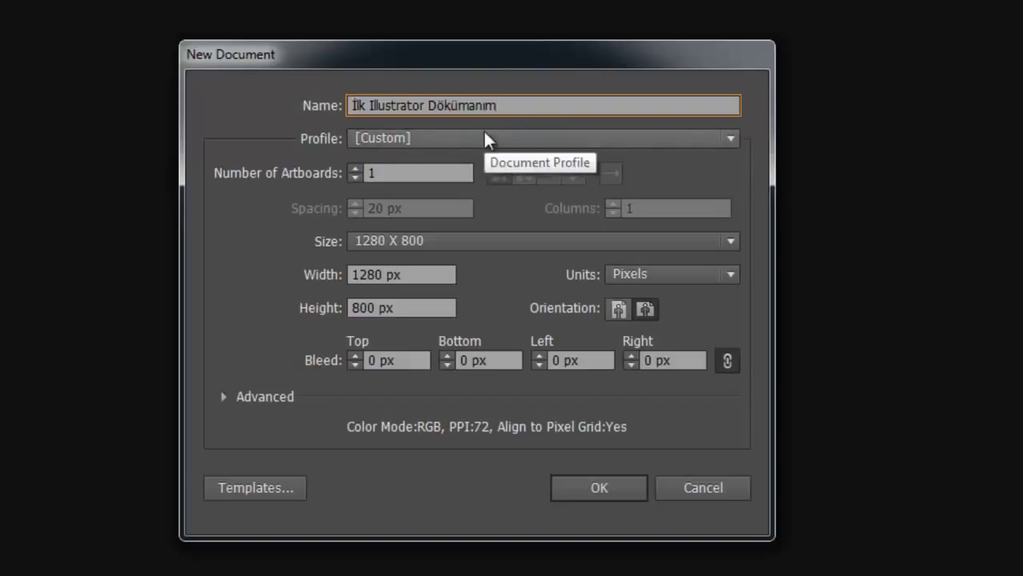
- Switch the new document's profile to Web
{"action": "left_click", "coordinate": [710, 138]}
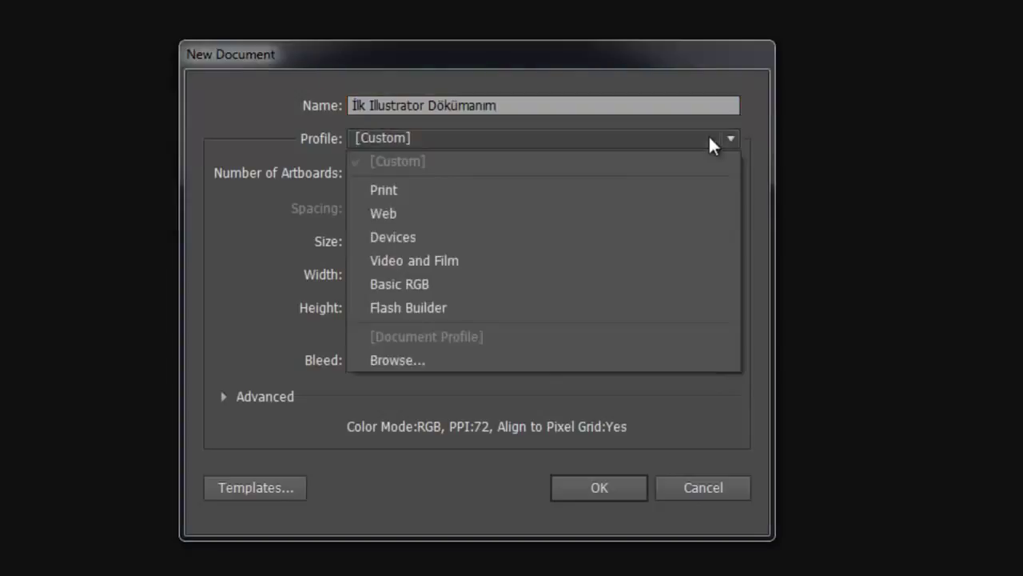
{"action": "left_click", "coordinate": [709, 138]}
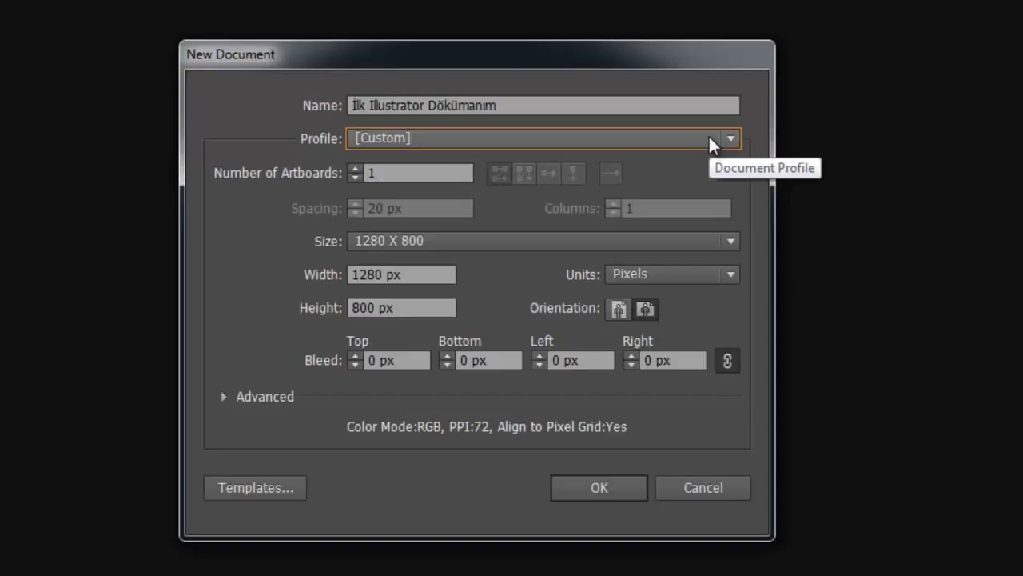
{"action": "left_click", "coordinate": [727, 139]}
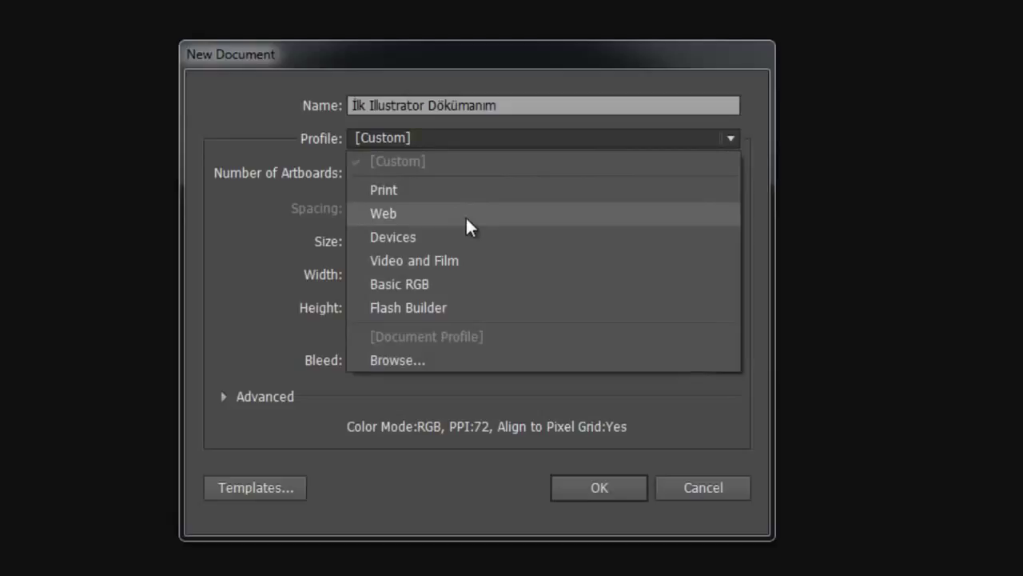
{"action": "left_click", "coordinate": [454, 216]}
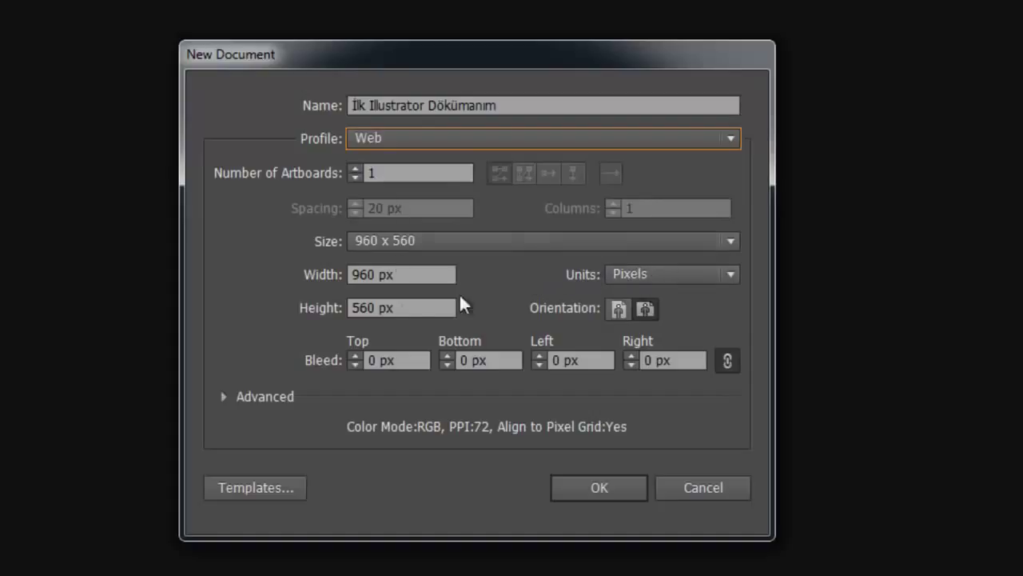
- Try the Print profile, then return to Web at 960 x 560 px, RGB
{"action": "left_click", "coordinate": [578, 140]}
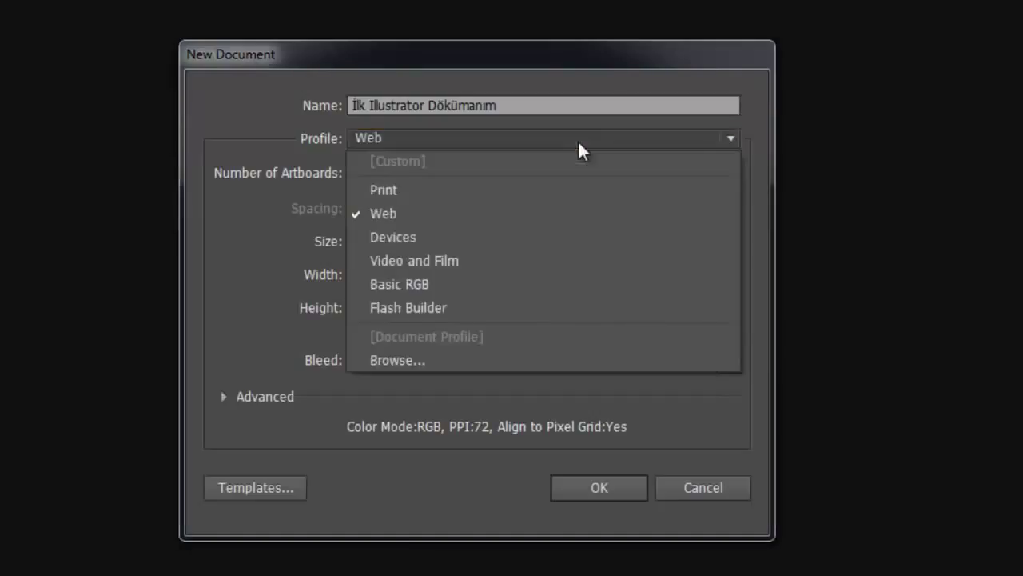
{"action": "left_click", "coordinate": [557, 199]}
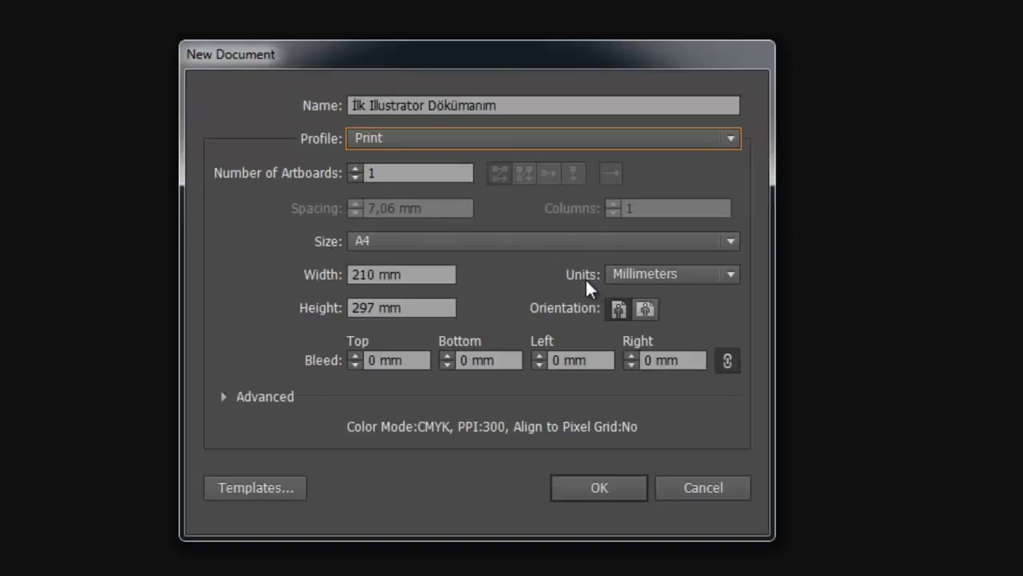
{"action": "left_click", "coordinate": [561, 134]}
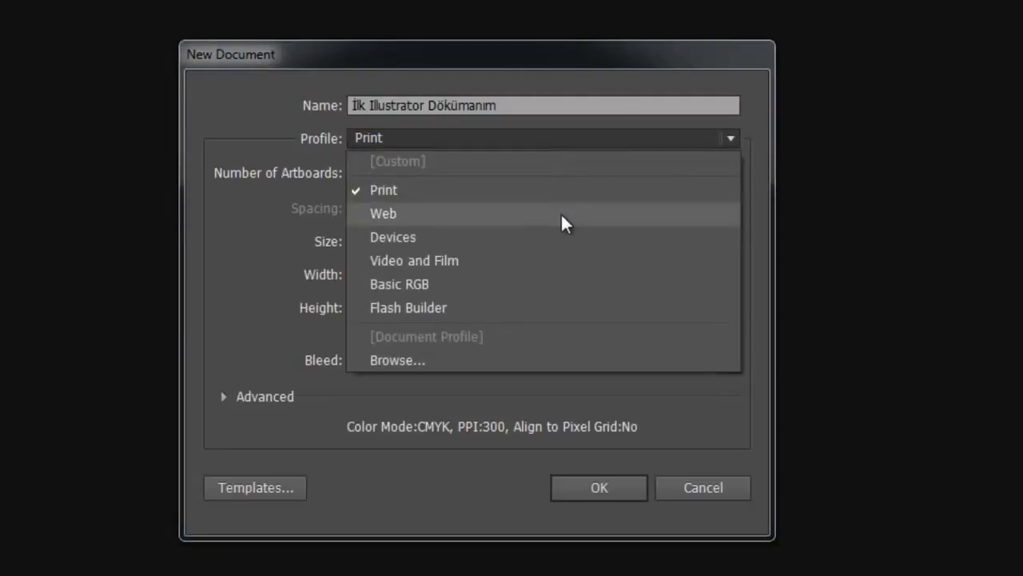
{"action": "left_click", "coordinate": [562, 213]}
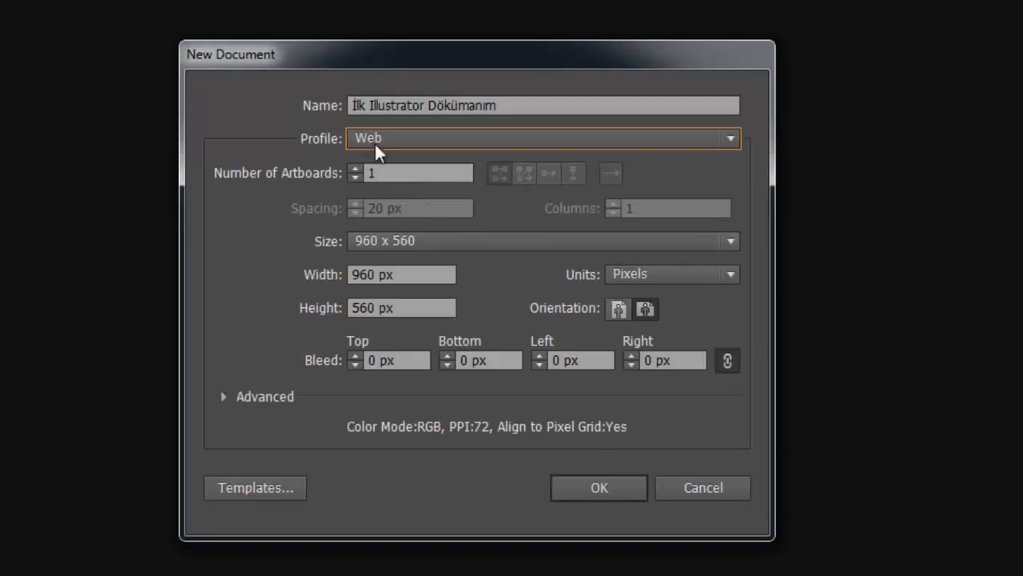
- Apply the 800 x 600 artboard size preset, reapplying it after reselecting Web
{"action": "left_click", "coordinate": [367, 241]}
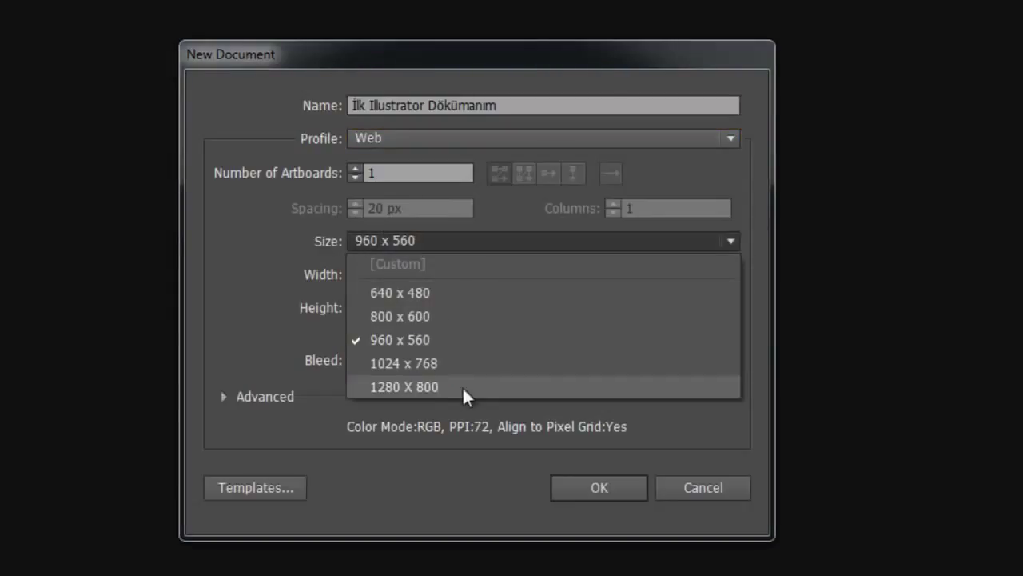
{"action": "left_click", "coordinate": [446, 314]}
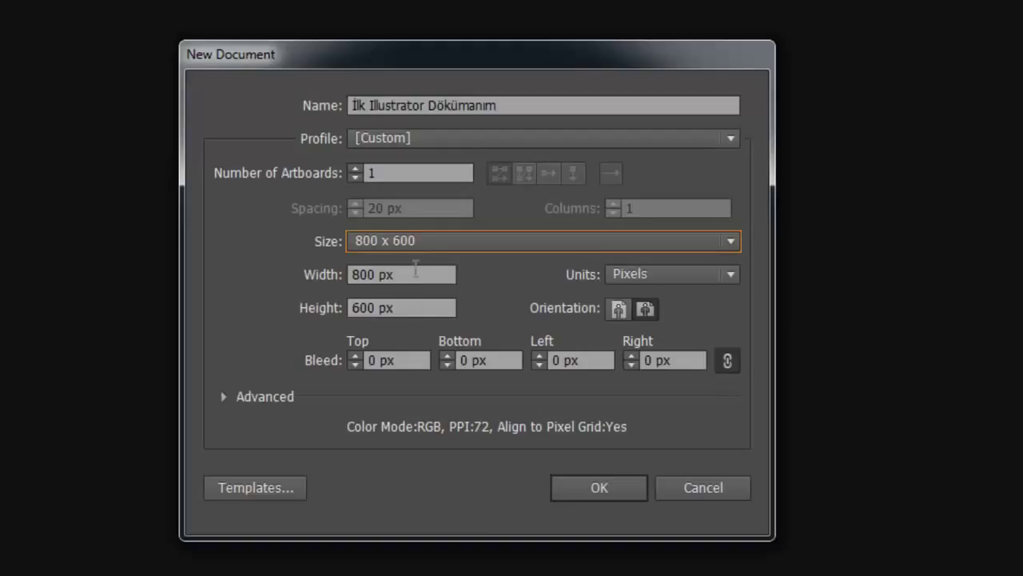
{"action": "left_click", "coordinate": [399, 135]}
{"action": "left_click", "coordinate": [404, 213]}
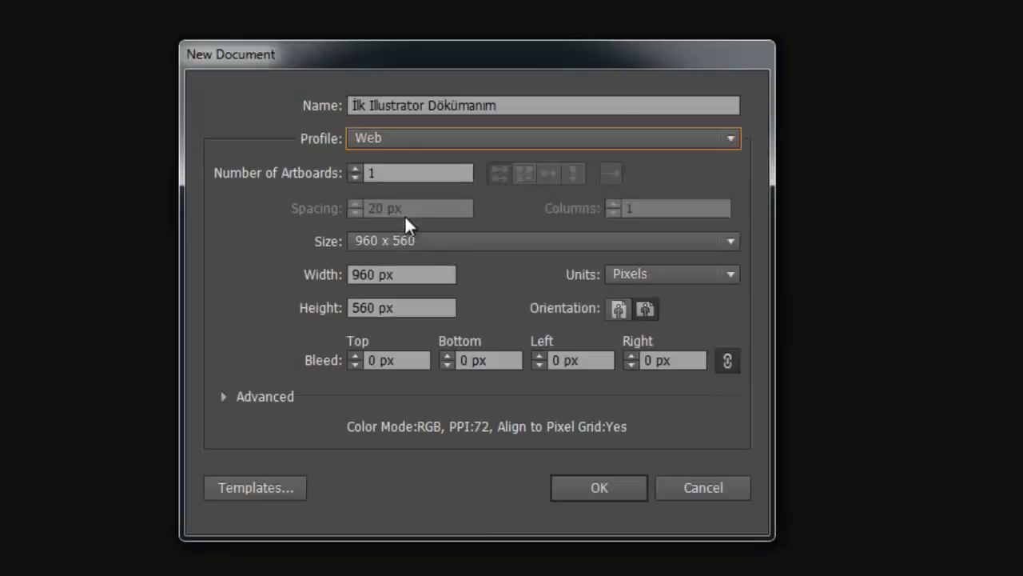
{"action": "left_click", "coordinate": [409, 244]}
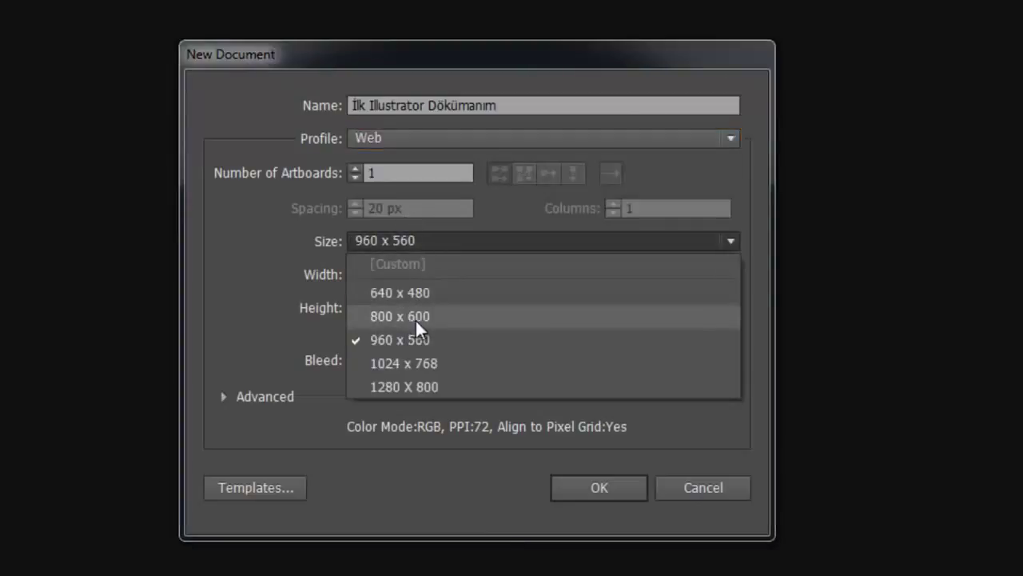
{"action": "left_click", "coordinate": [414, 318]}
{"action": "left_click", "coordinate": [436, 244]}
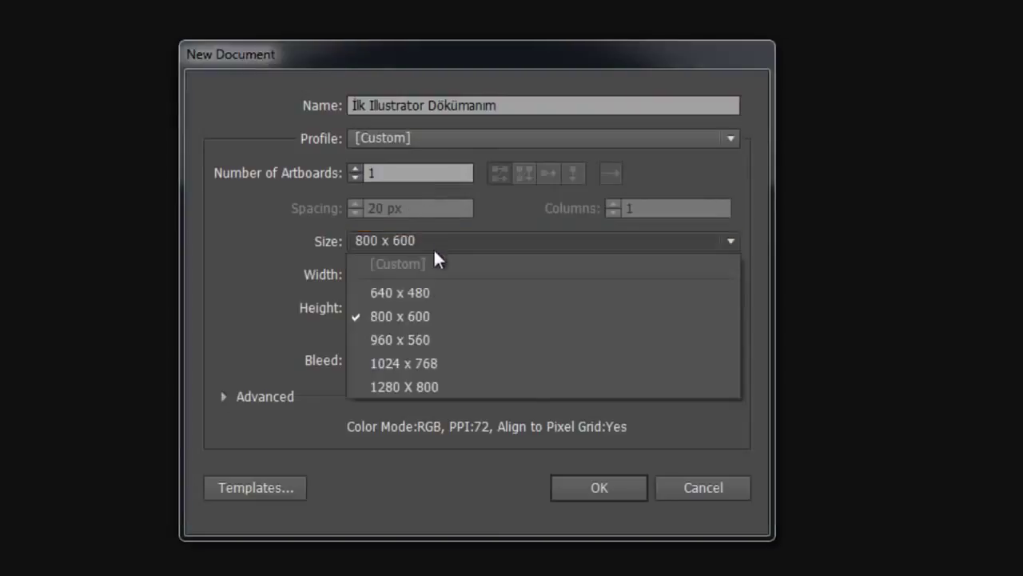
{"action": "left_click", "coordinate": [433, 318]}
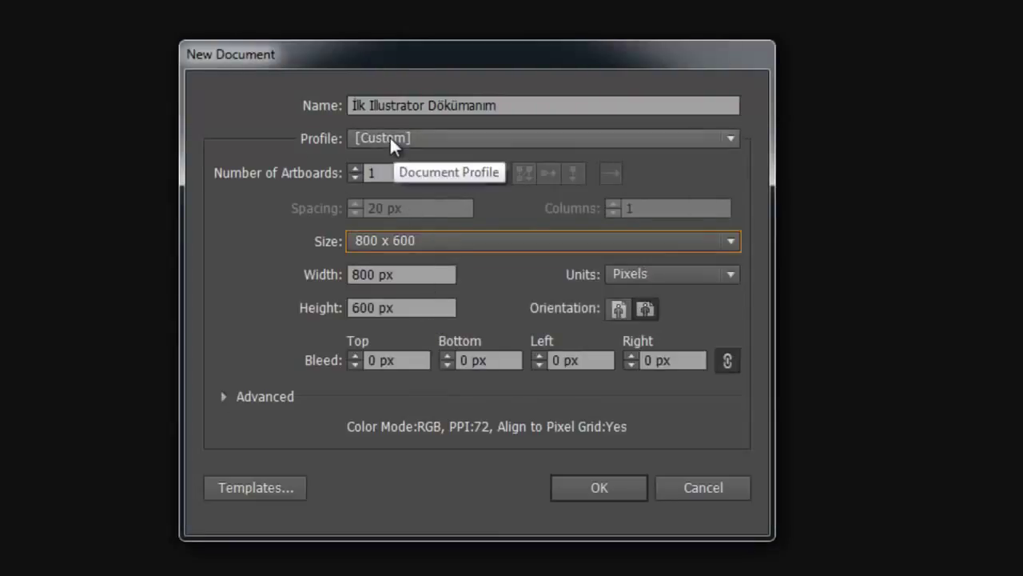
- Point out the resulting 800 px width and 600 px height values
{"action": "left_click", "coordinate": [447, 274]}
{"action": "left_click", "coordinate": [434, 304]}
{"action": "left_click", "coordinate": [431, 274]}
{"action": "left_click", "coordinate": [426, 308]}
{"action": "left_click", "coordinate": [426, 274]}
{"action": "left_click", "coordinate": [427, 306]}
{"action": "left_click", "coordinate": [430, 274]}
{"action": "left_click", "coordinate": [433, 307]}
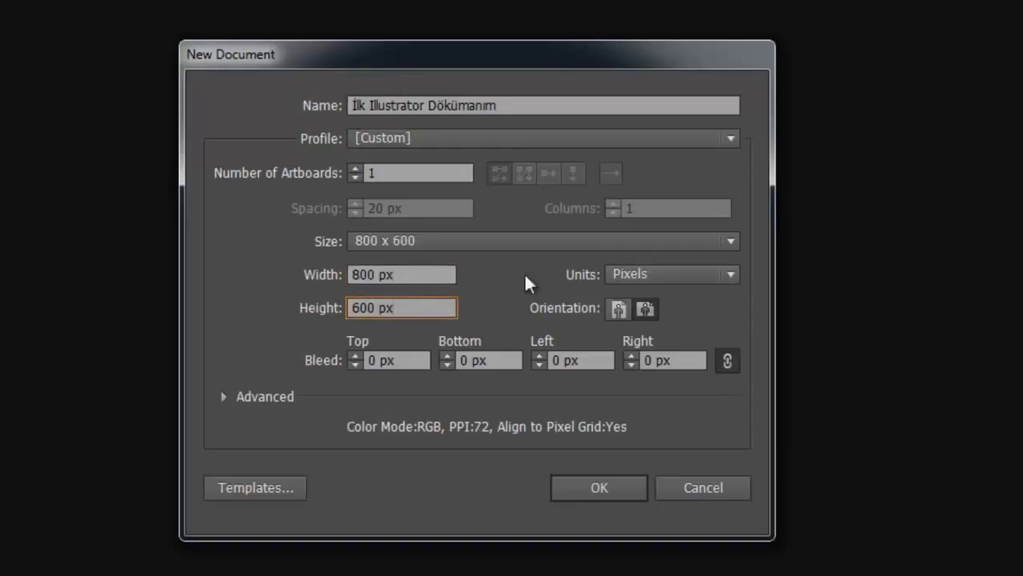
{"action": "left_click", "coordinate": [417, 274]}
{"action": "left_click", "coordinate": [410, 308]}
{"action": "left_click", "coordinate": [424, 274]}
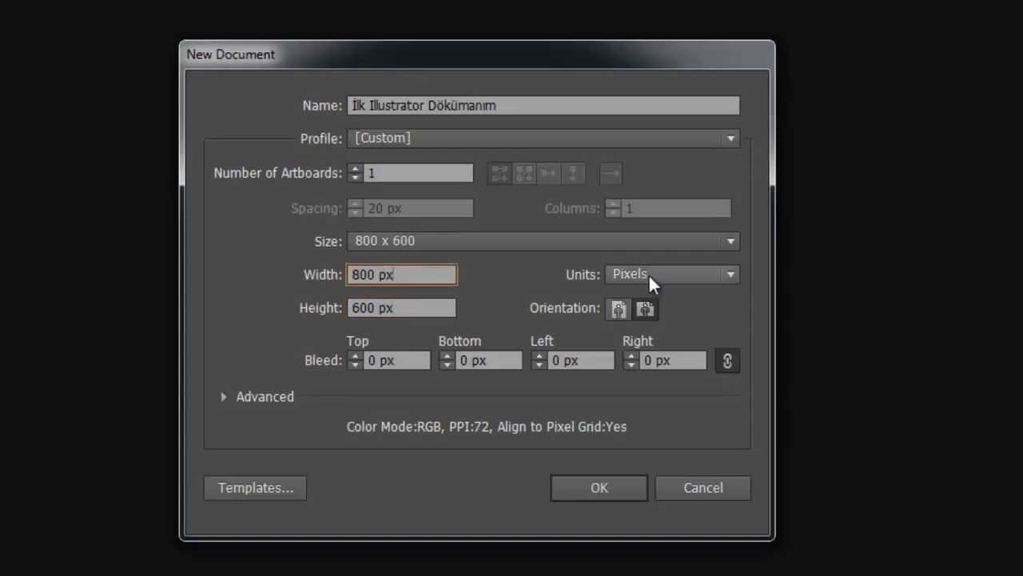
{"action": "left_click", "coordinate": [651, 273]}
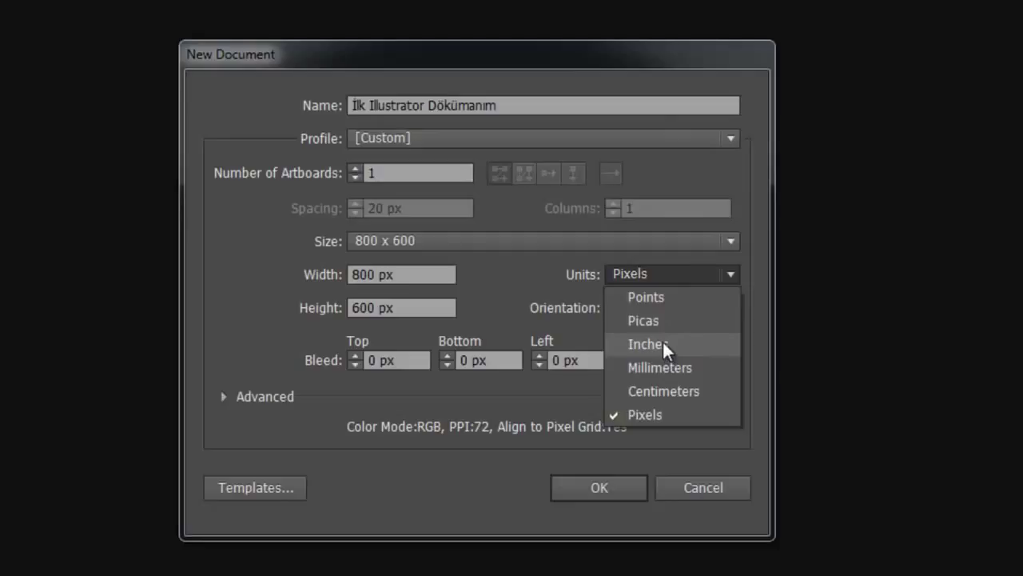
{"action": "left_click", "coordinate": [555, 281]}
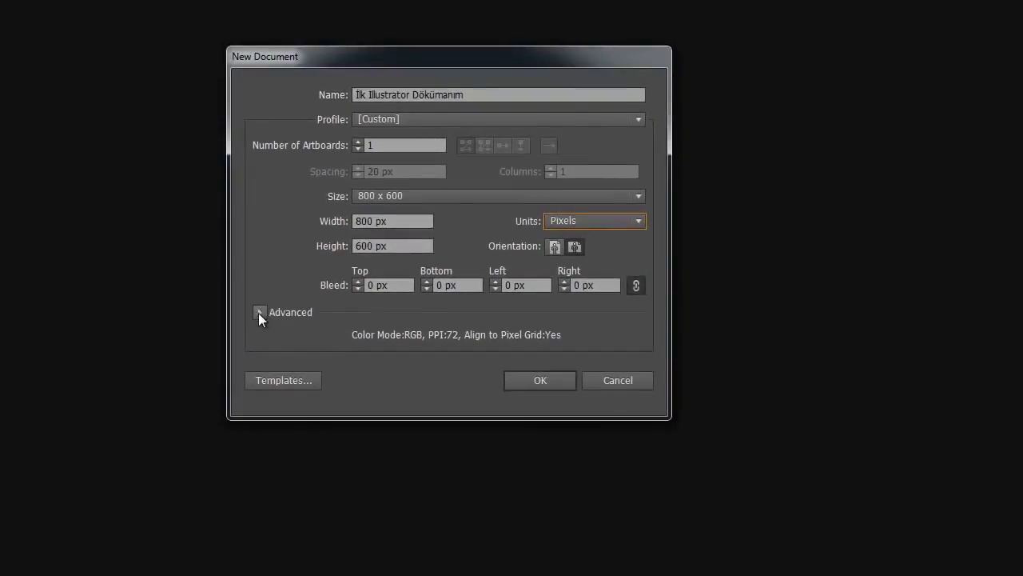
{"action": "left_click", "coordinate": [259, 313]}
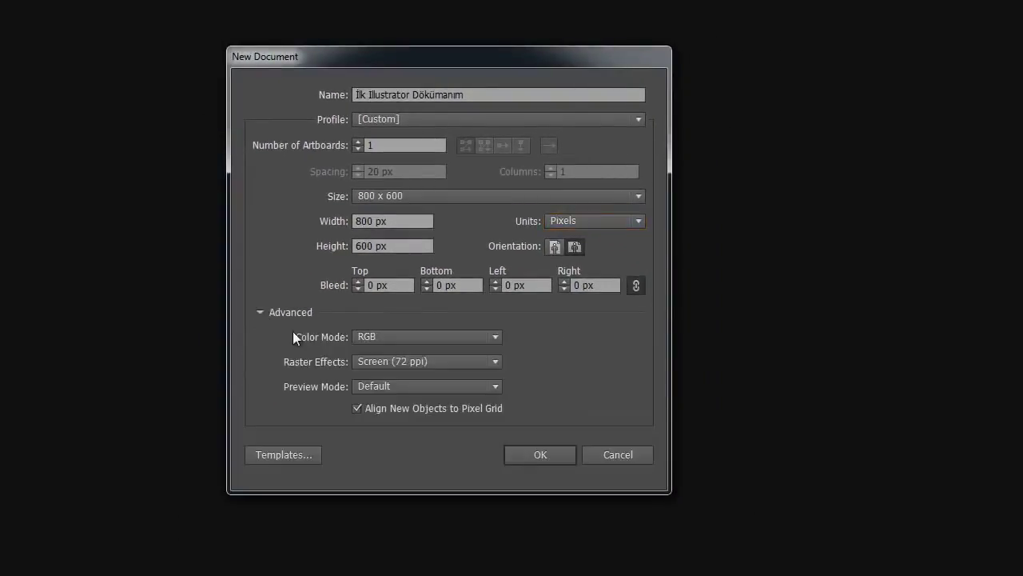
{"action": "left_click", "coordinate": [408, 346]}
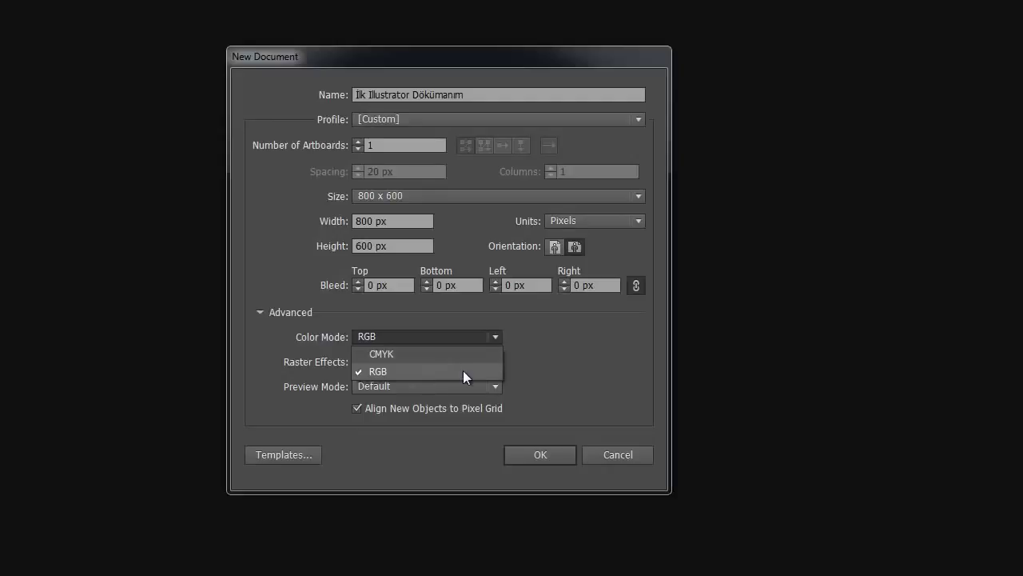
{"action": "left_click", "coordinate": [463, 370]}
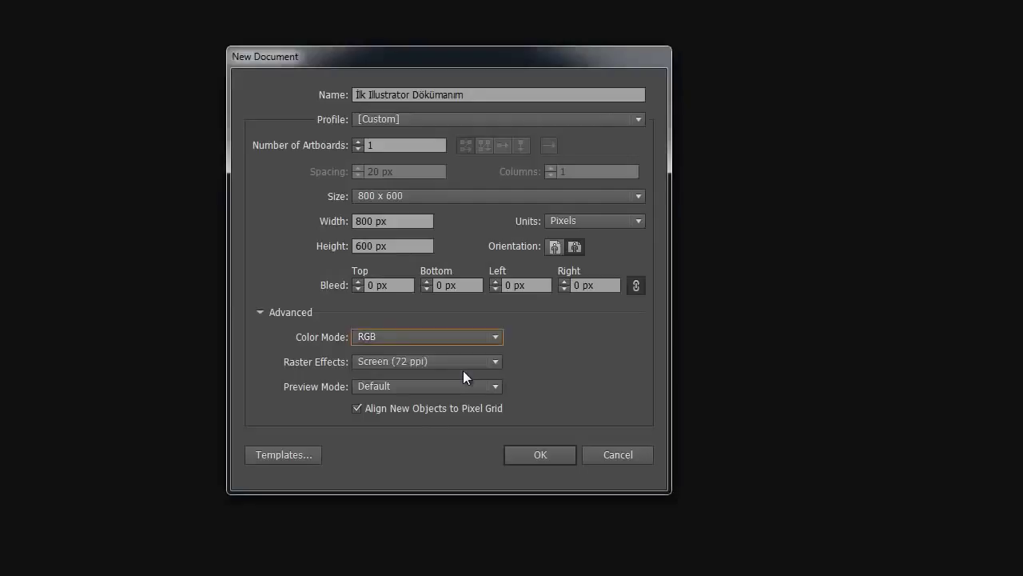
{"action": "left_click", "coordinate": [258, 311]}
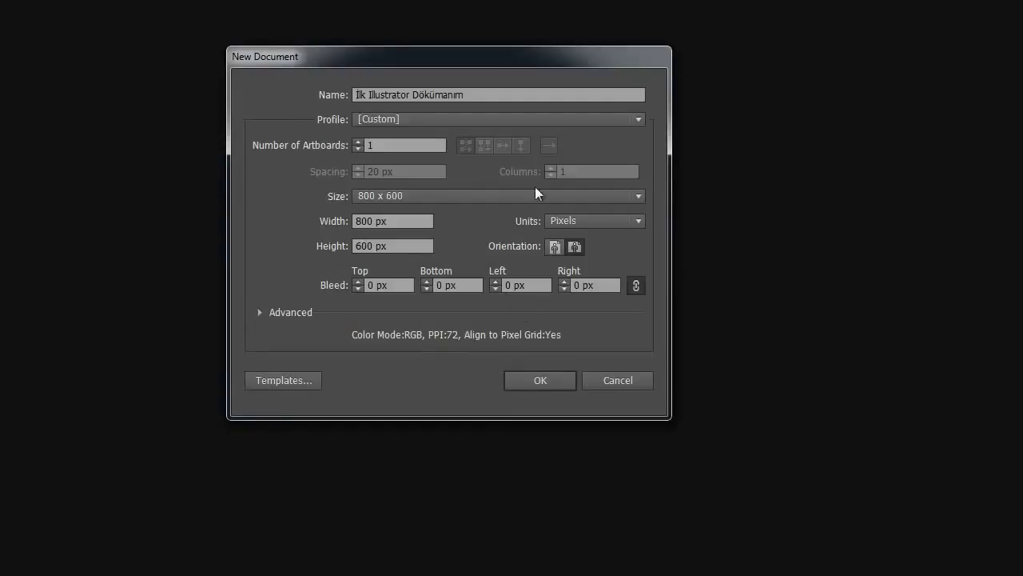
{"action": "left_click", "coordinate": [449, 115]}
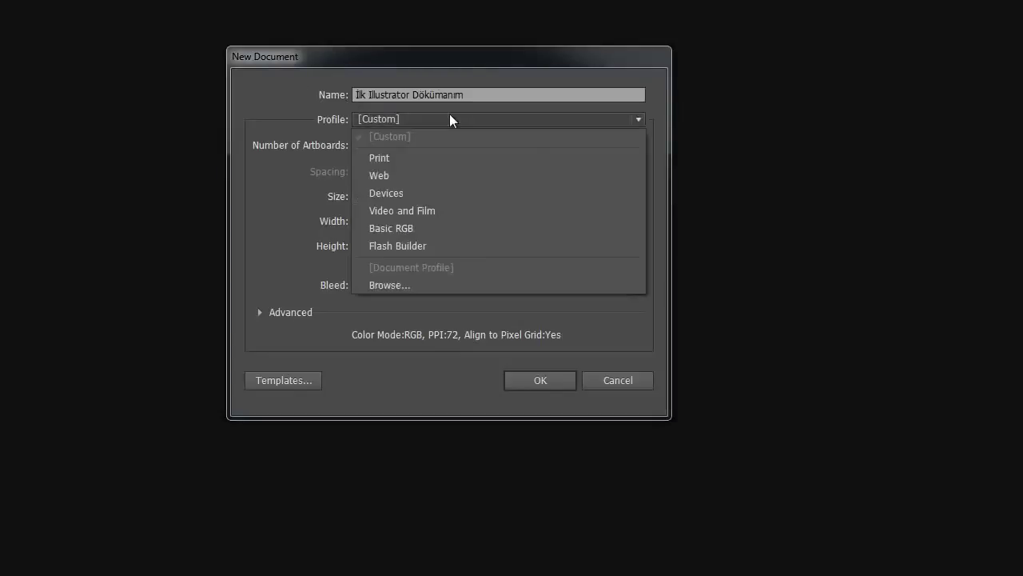
{"action": "left_click", "coordinate": [449, 118]}
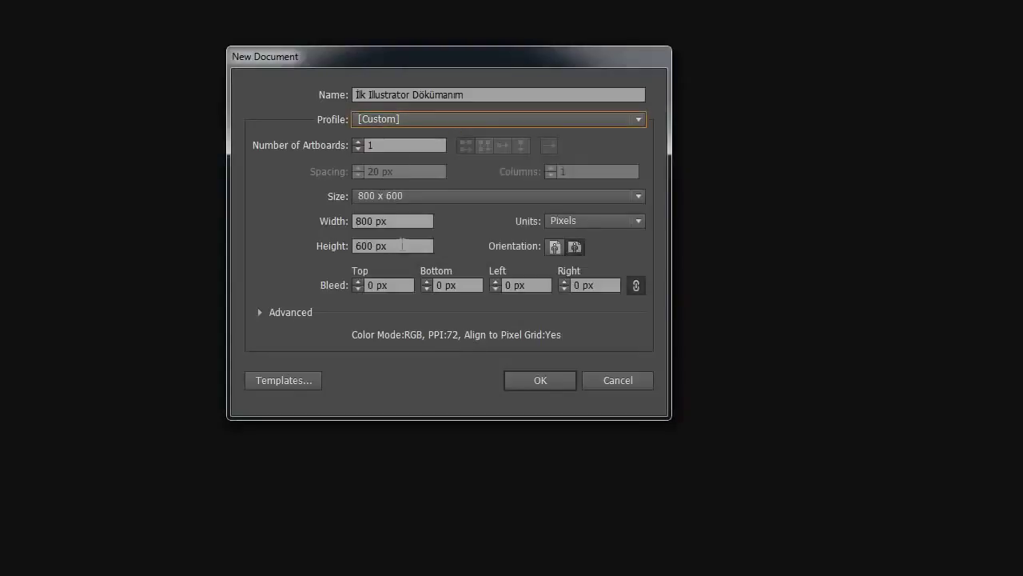